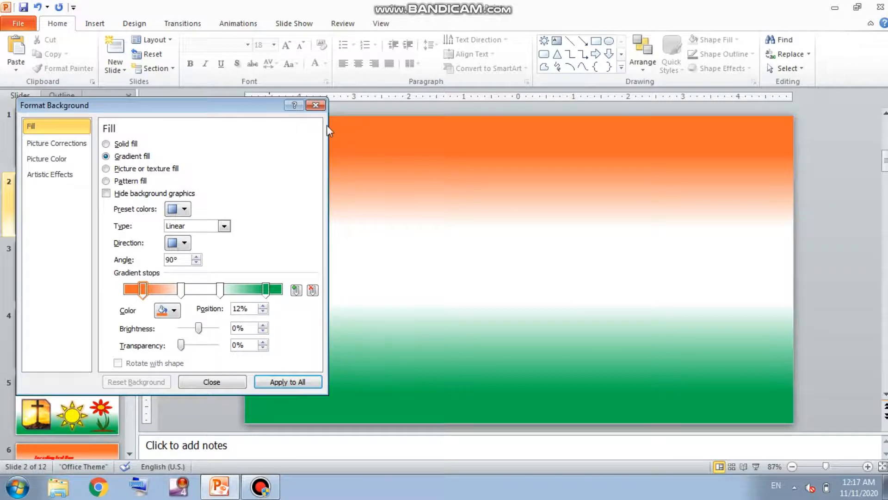
Step: Reopen the background formatting for slide 2 and remove both white stops from its gradient fill
click(316, 105)
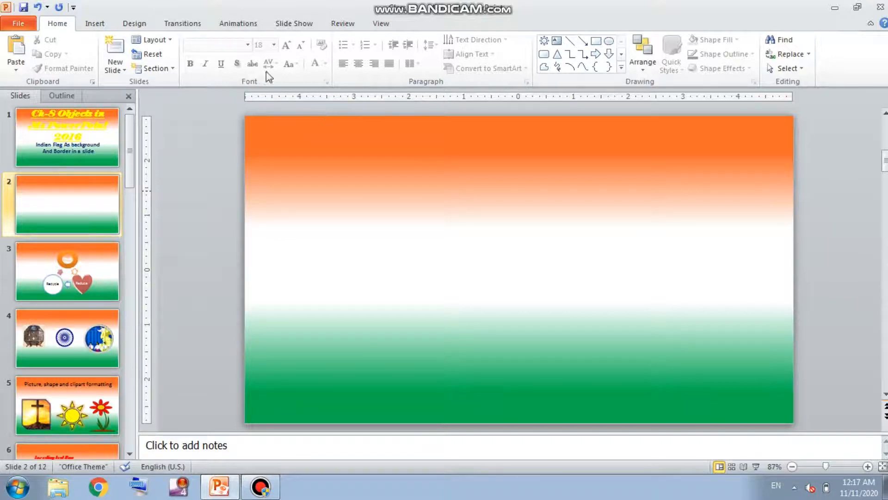
click(94, 24)
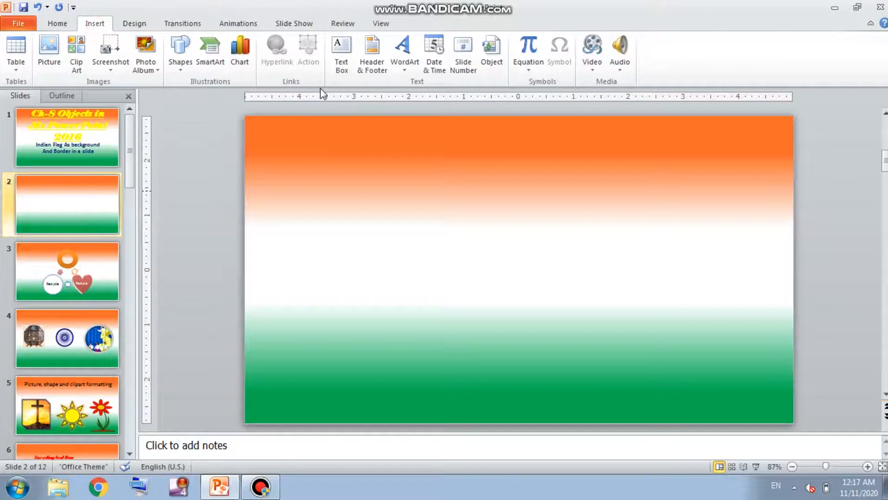
click(135, 24)
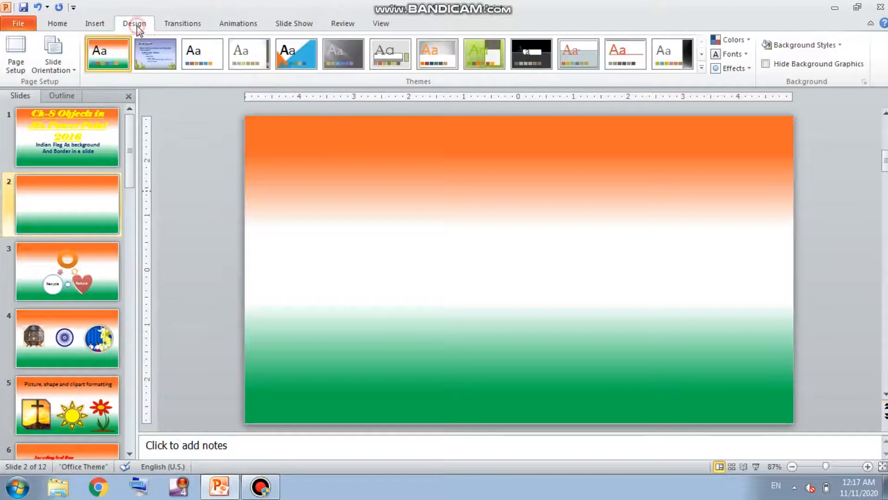
click(830, 47)
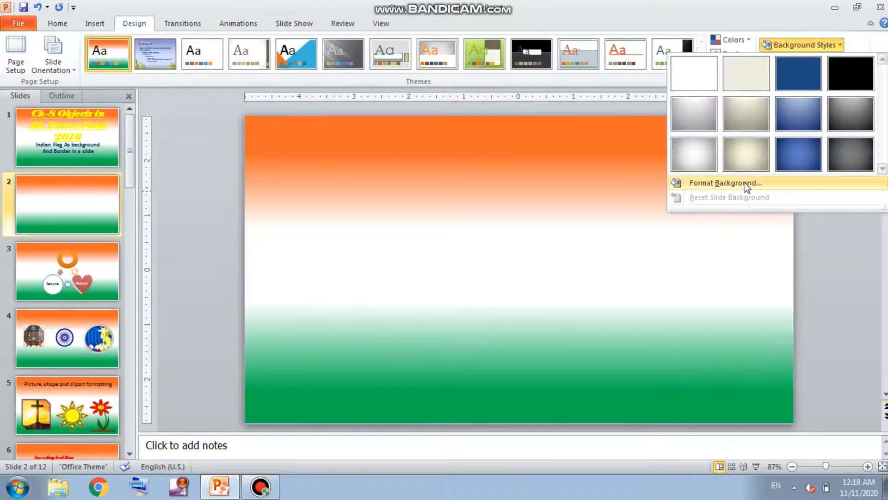
click(746, 184)
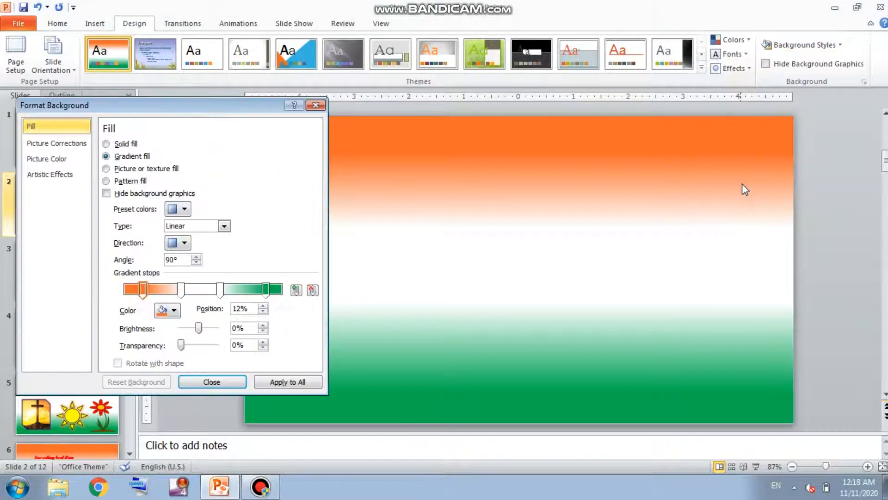
drag(199, 102, 317, 64)
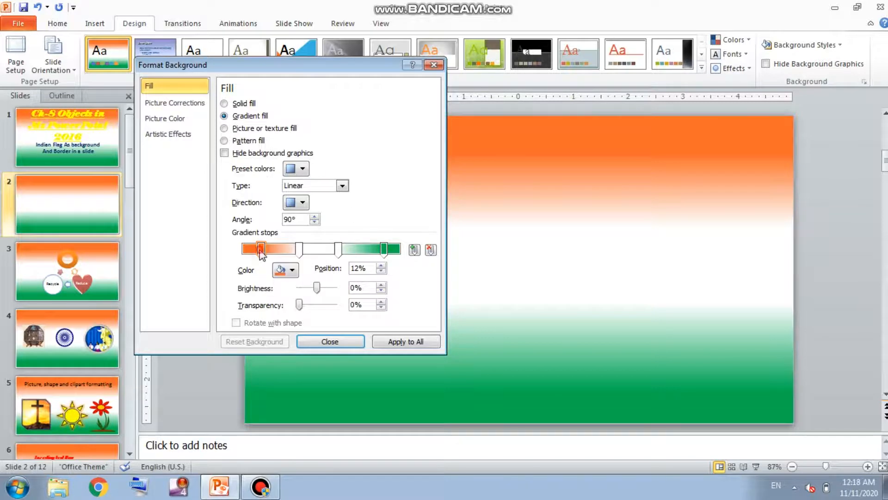
click(300, 249)
click(432, 249)
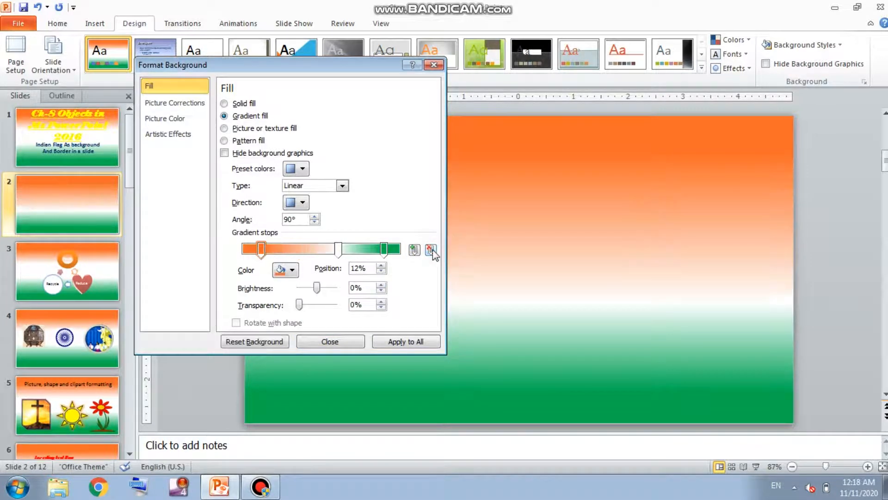
click(337, 249)
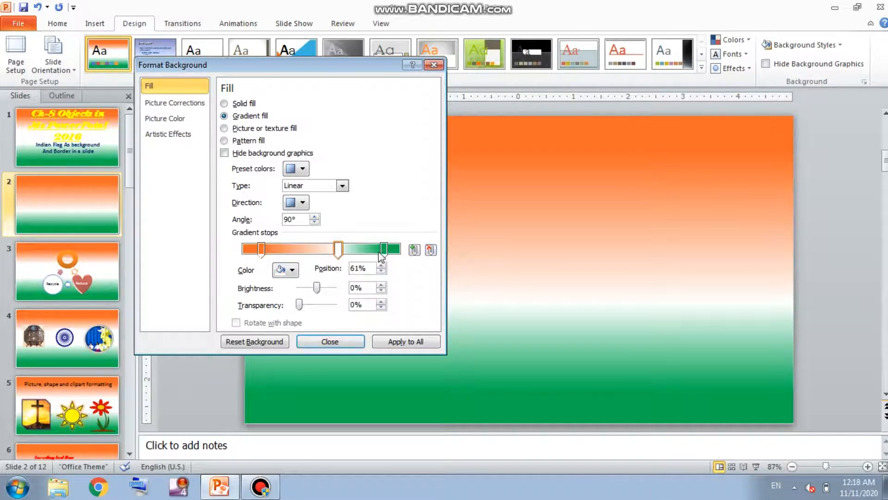
click(432, 250)
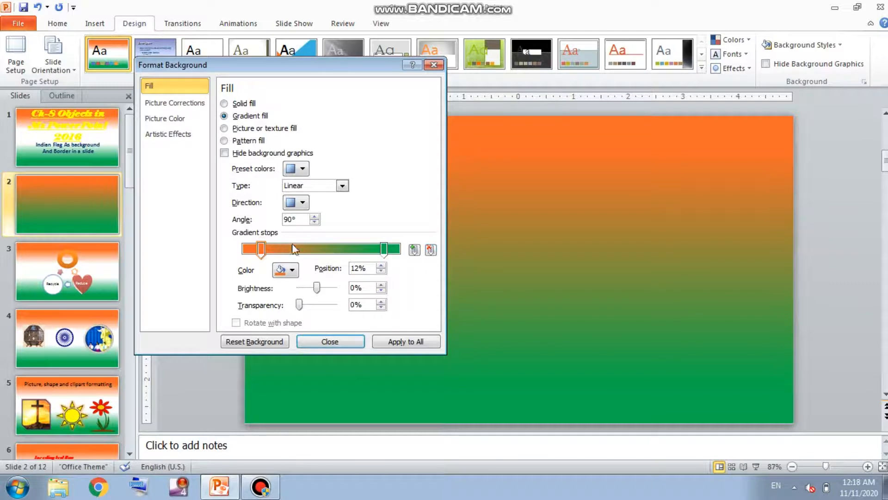
Step: Recolor the orange gradient stop yellow and the green one red, and move the yellow stop to 74%
click(385, 250)
click(261, 249)
click(287, 270)
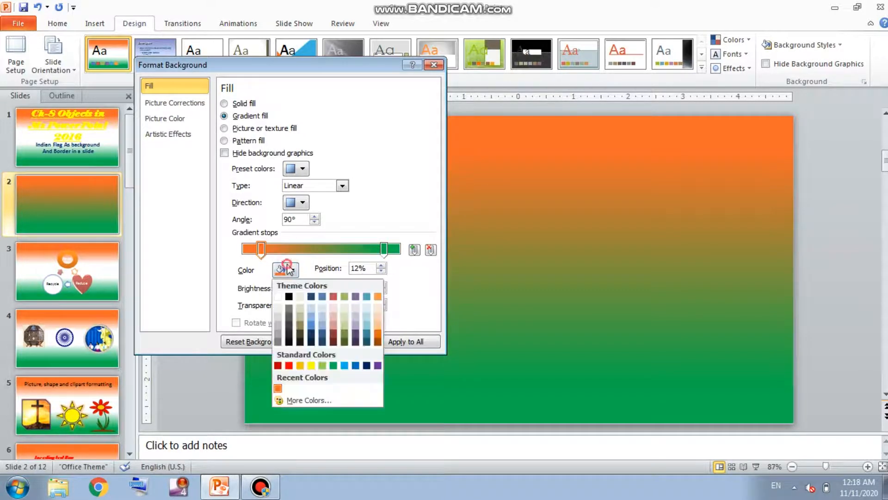
click(311, 365)
click(384, 250)
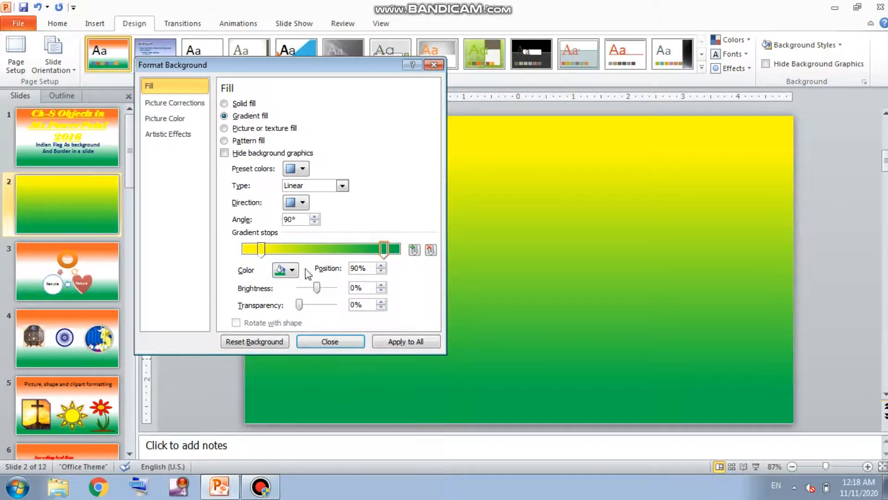
click(291, 270)
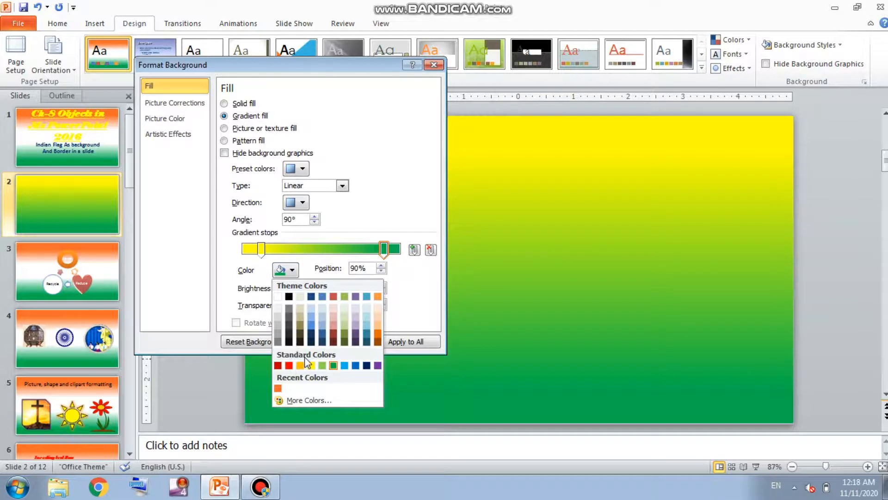
click(289, 365)
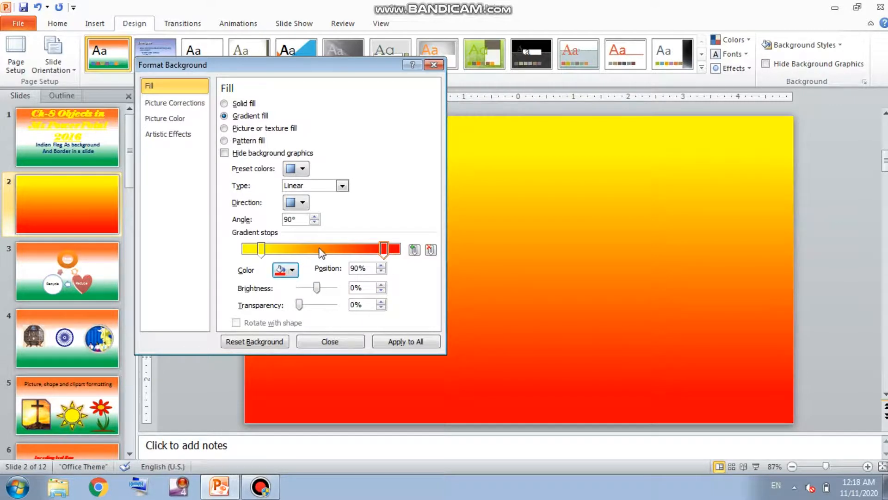
drag(259, 250, 359, 252)
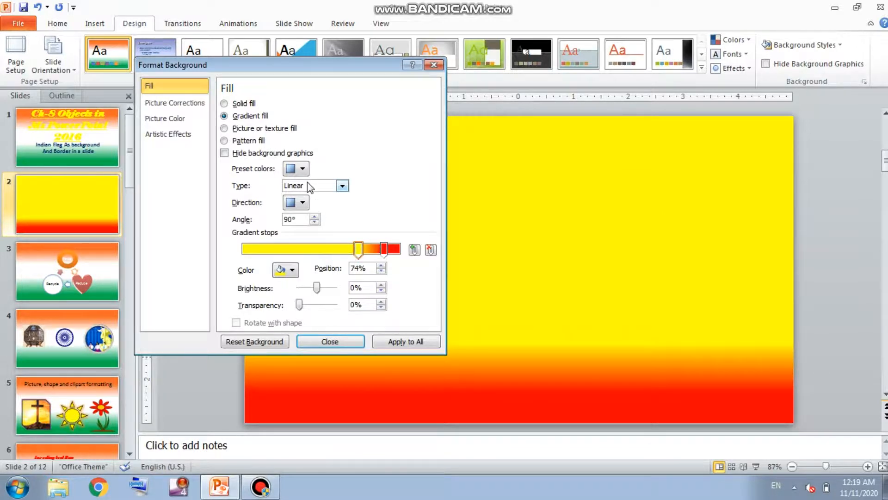
Step: Set the background gradient type to Rectangular with the centered direction that places red along all four slide edges
click(299, 204)
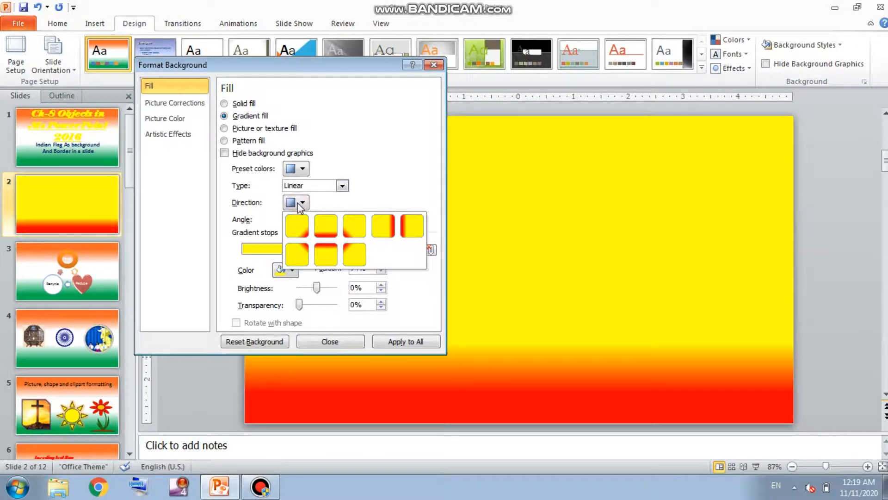
click(300, 203)
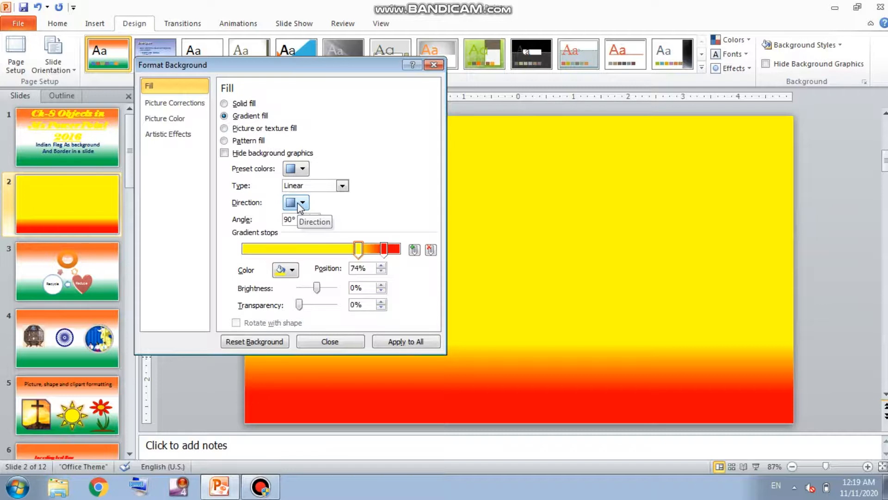
click(343, 186)
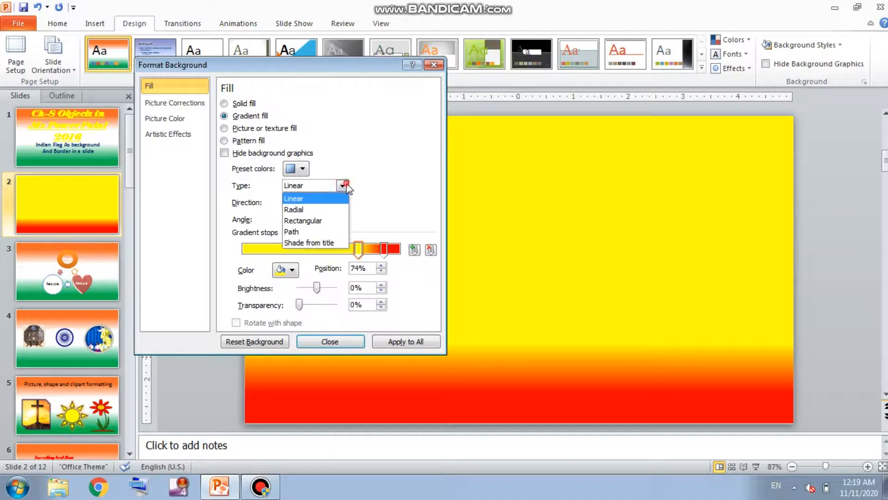
click(305, 221)
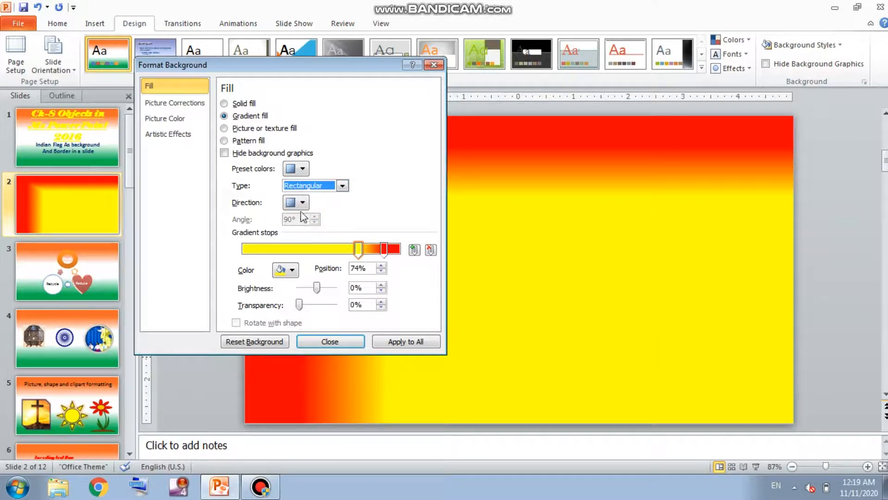
click(342, 185)
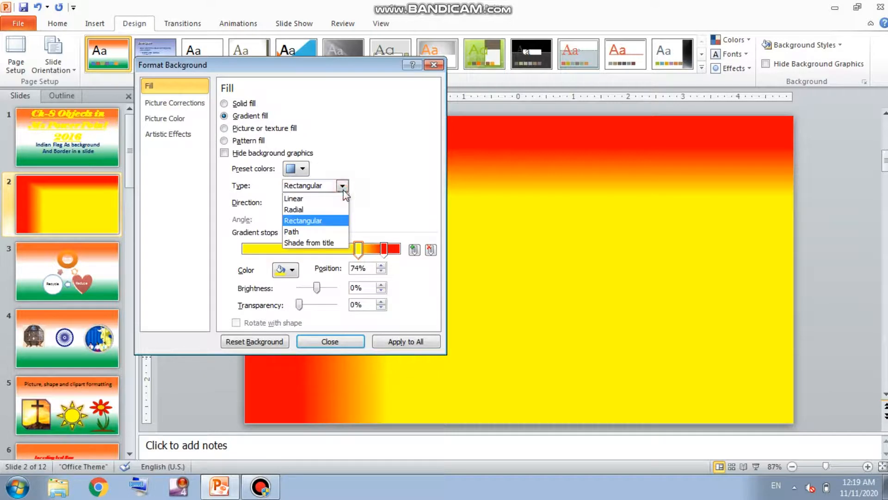
click(315, 221)
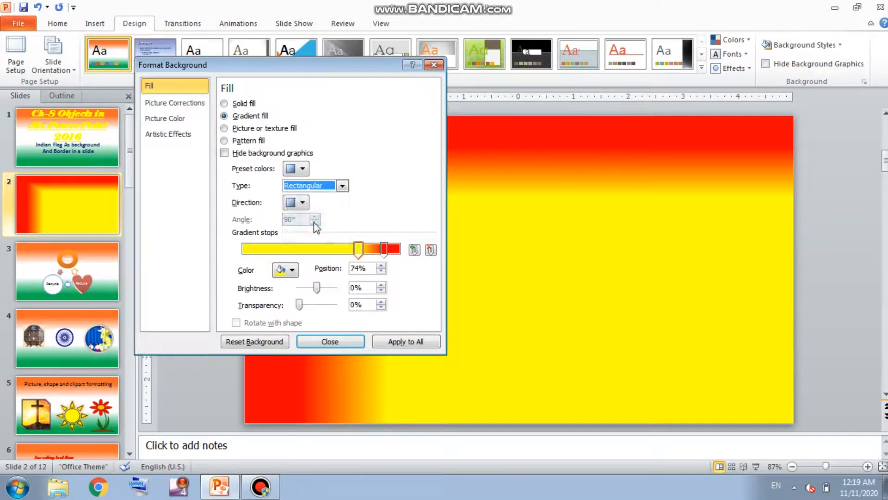
click(302, 204)
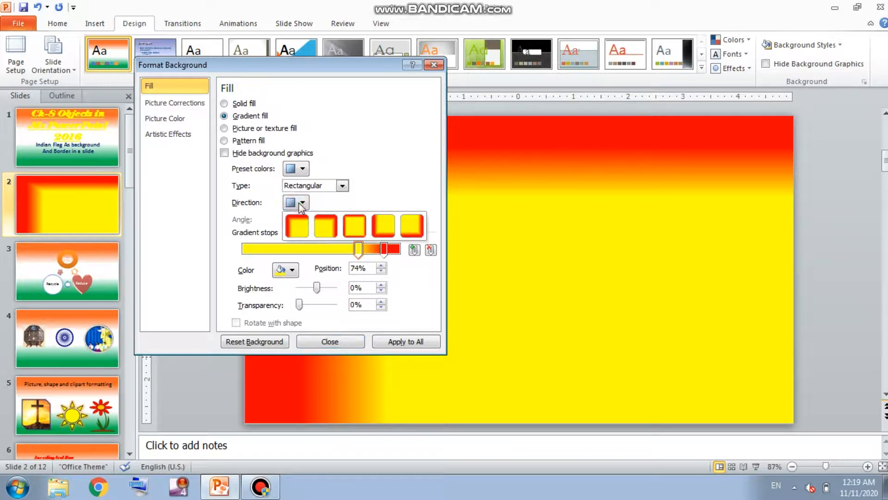
click(353, 228)
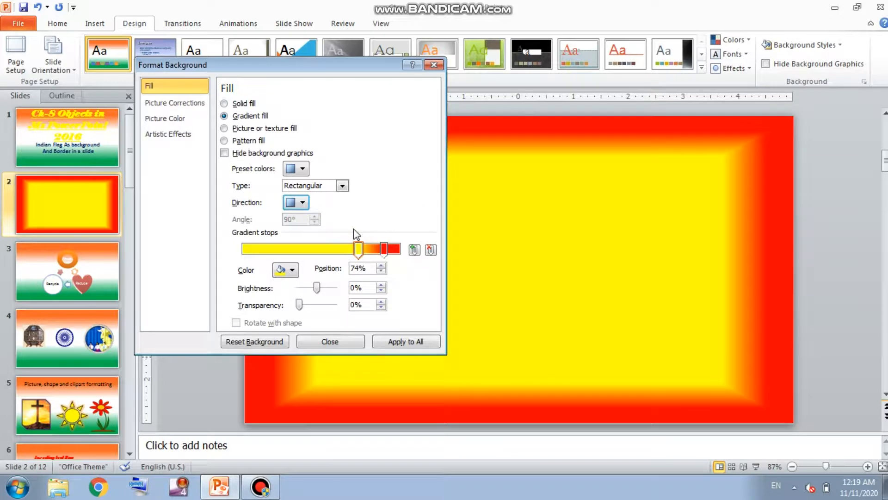
Step: Position the yellow gradient stop at 85% and the red one at 94%, recoloring the red stop to standard green
drag(357, 254, 377, 253)
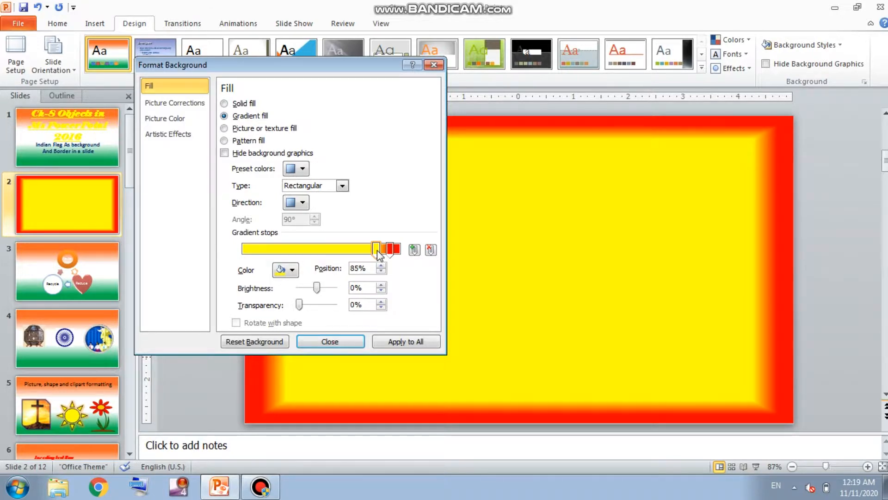
click(389, 250)
click(287, 270)
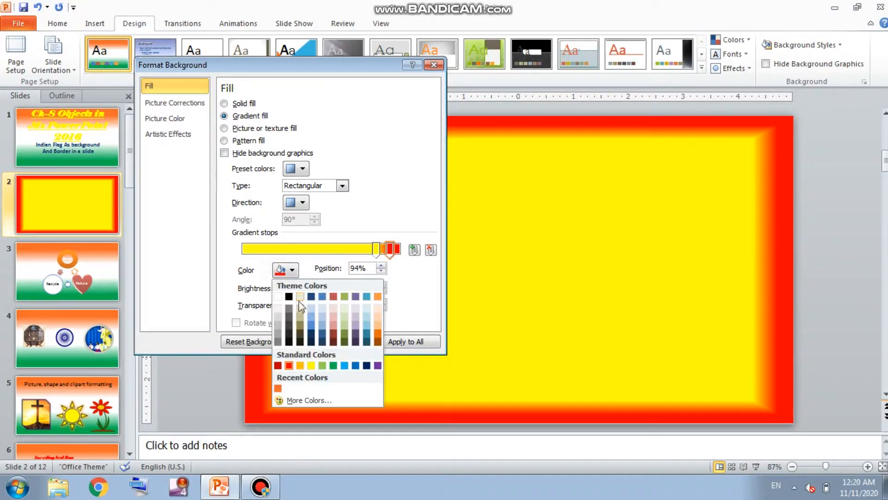
click(333, 366)
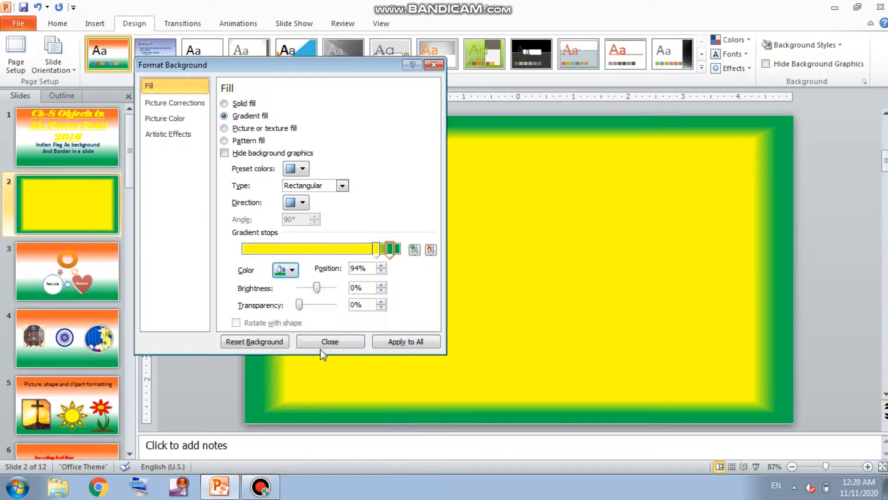
Step: Fine-tune the spacing of the two gradient stops, moving the green stop to 95%
click(377, 252)
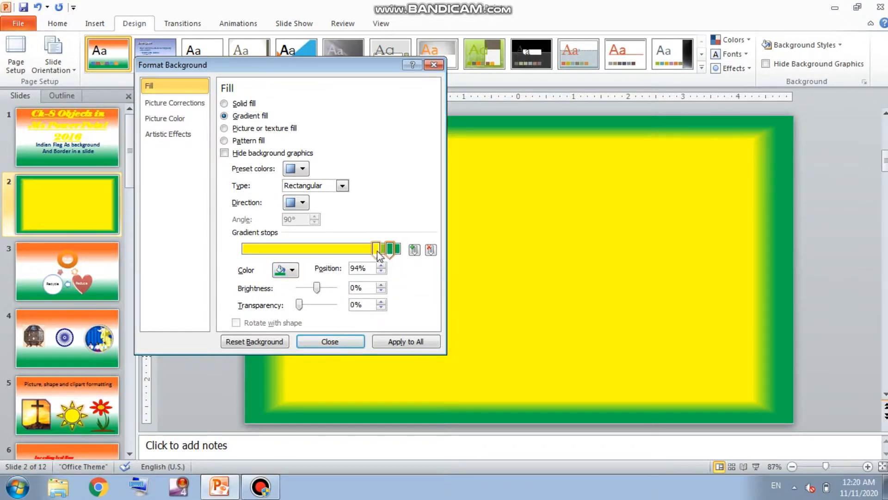
click(392, 252)
click(377, 252)
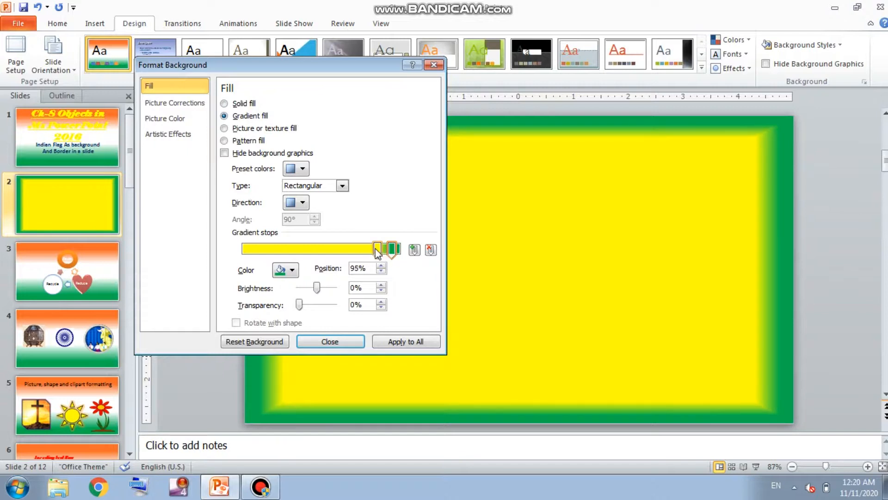
click(392, 253)
Step: Reapply the centered gradient direction and apply the green-bordered yellow background to all slides
click(303, 203)
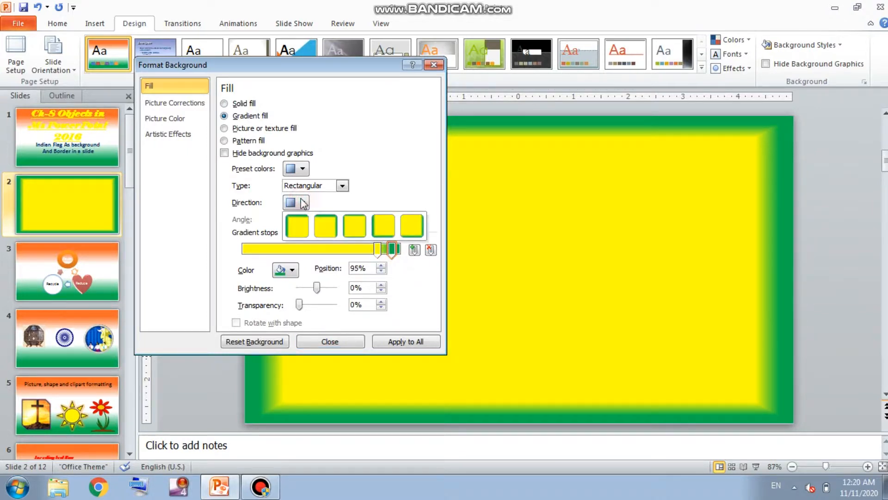
click(357, 231)
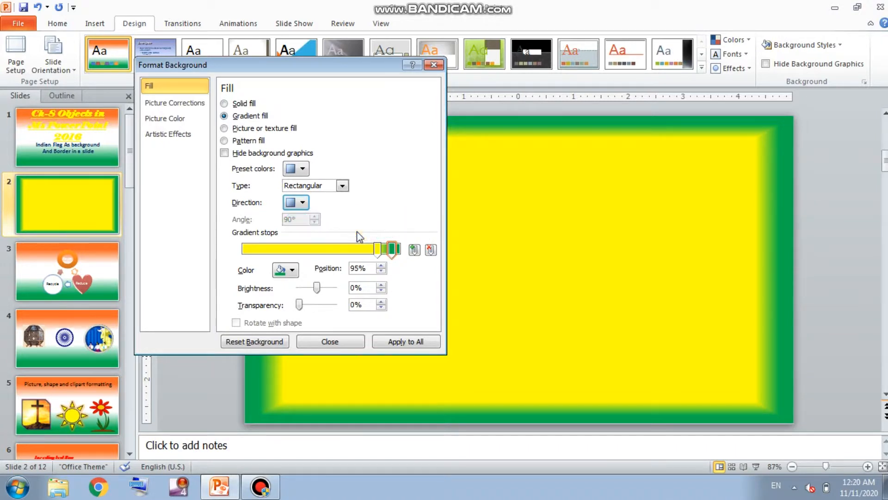
click(393, 341)
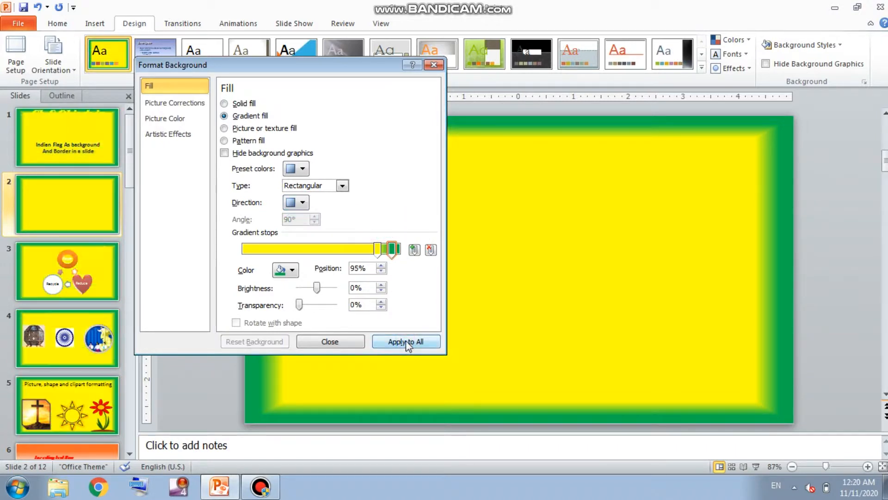
click(434, 64)
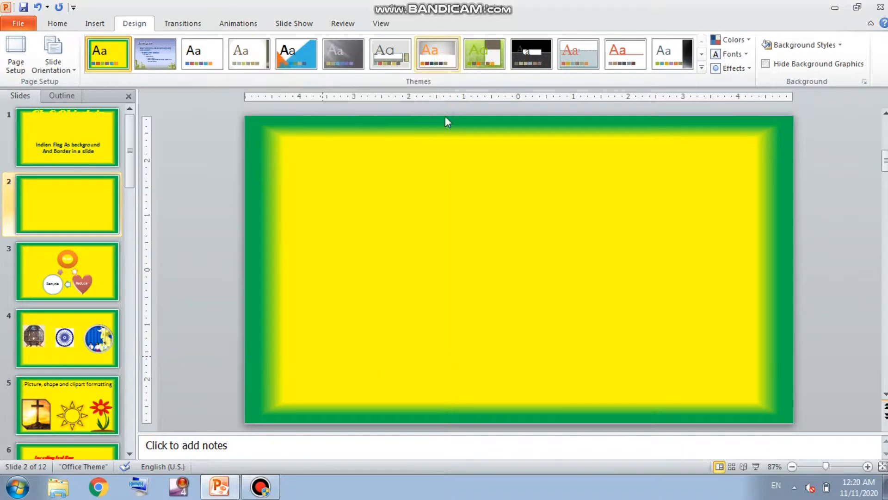